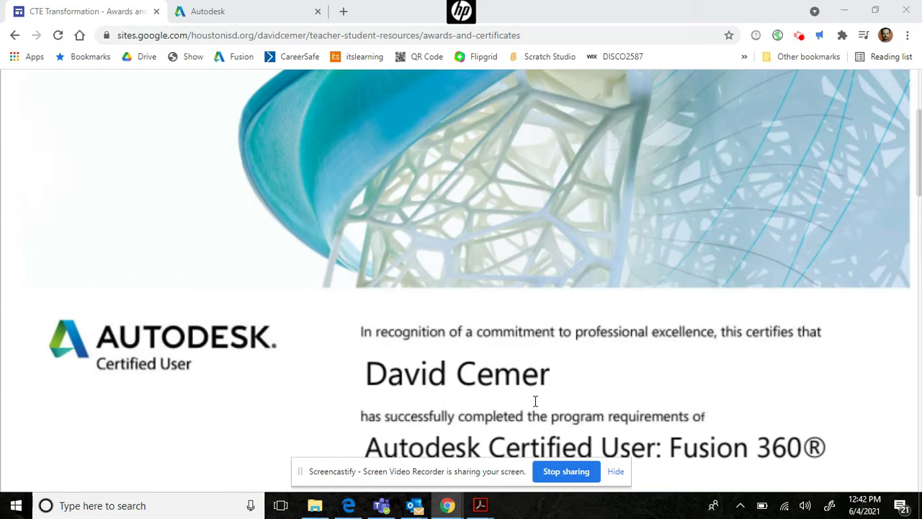
# Step: Return to the Testing Prep v2 sketch in Fusion 360 after glancing at the certificate page
pyautogui.click(249, 19)
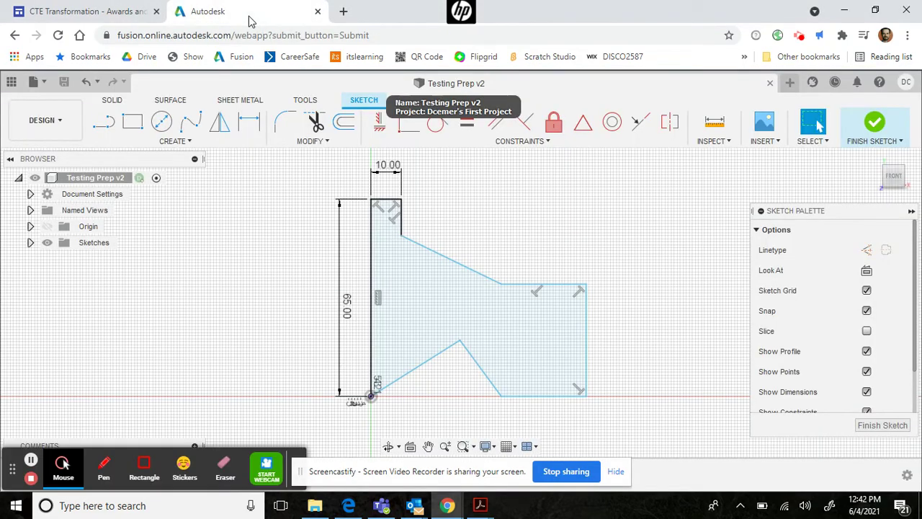
pyautogui.click(113, 19)
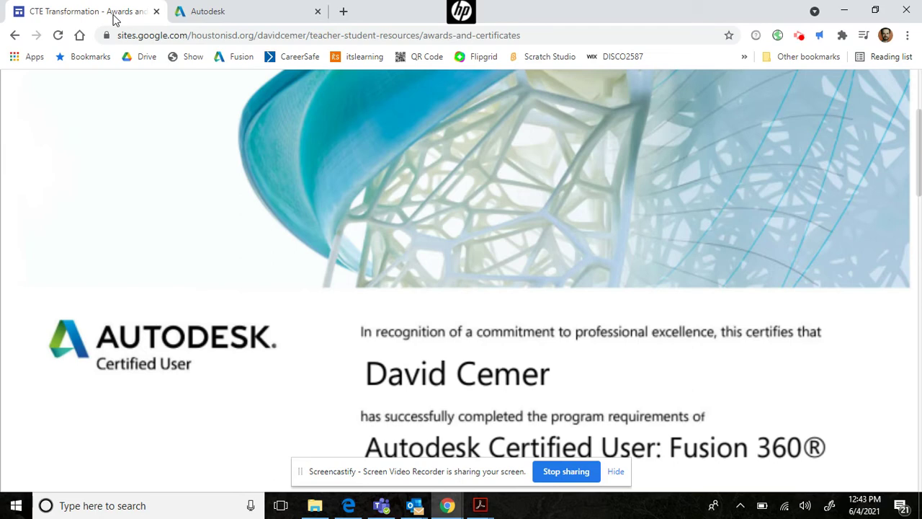
pyautogui.click(222, 14)
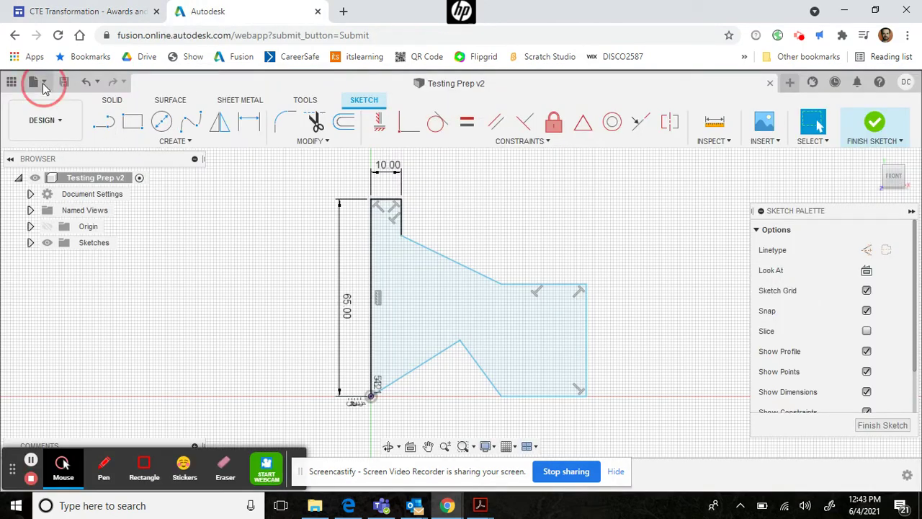
pyautogui.click(42, 83)
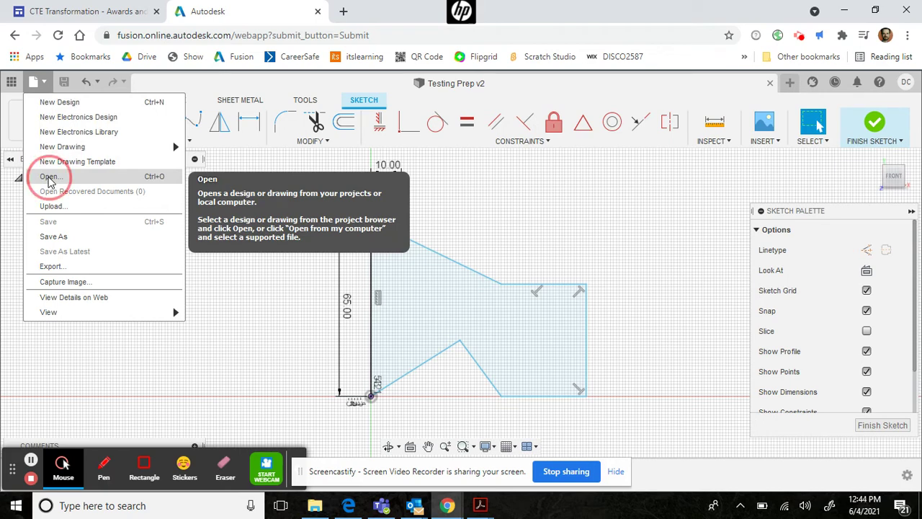
pyautogui.click(48, 178)
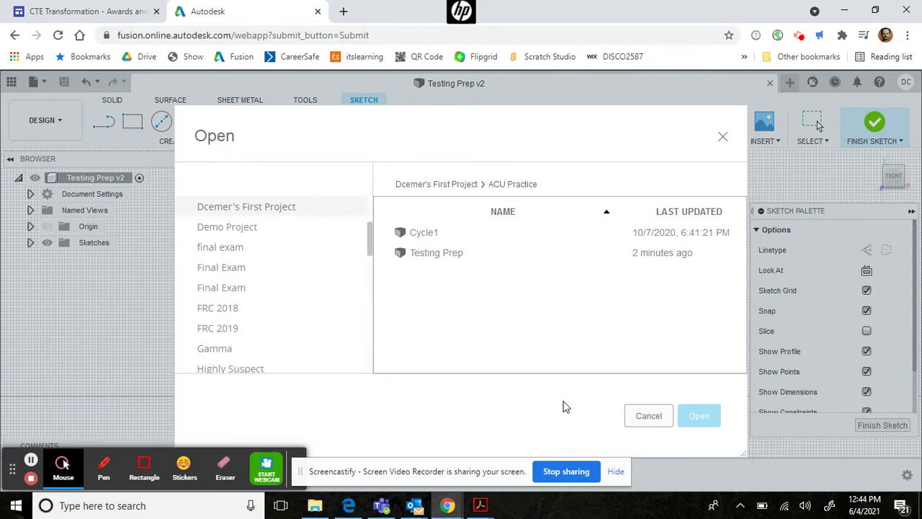
pyautogui.click(648, 416)
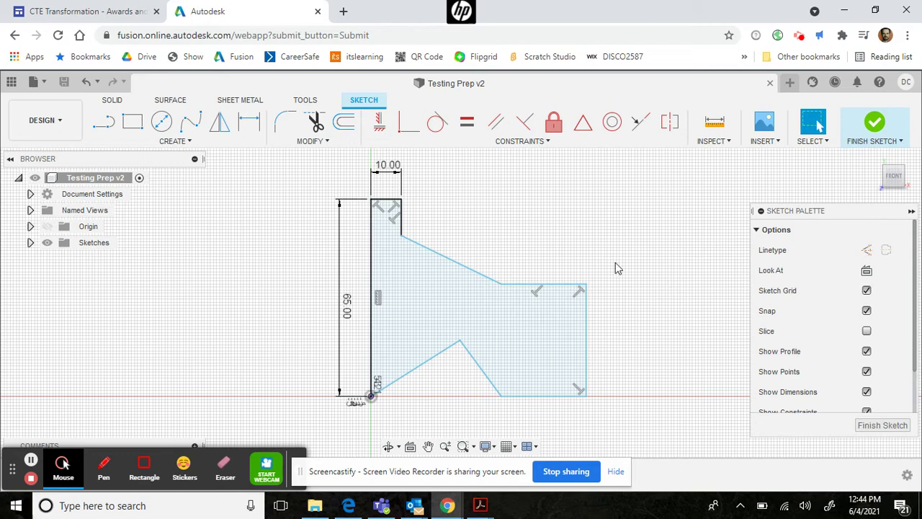
# Step: Apply a Parallel constraint so the upper sloped line matches the lower right sloped line
pyautogui.click(471, 273)
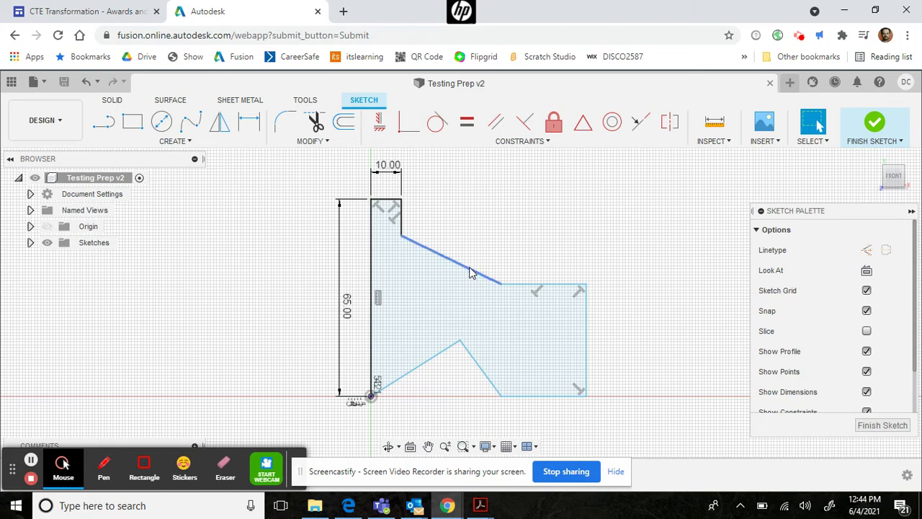
pyautogui.click(469, 273)
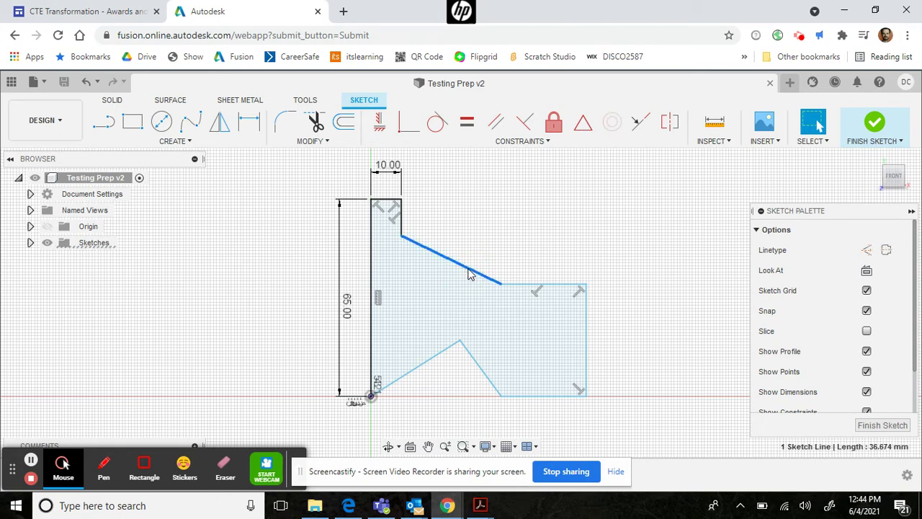
pyautogui.click(475, 364)
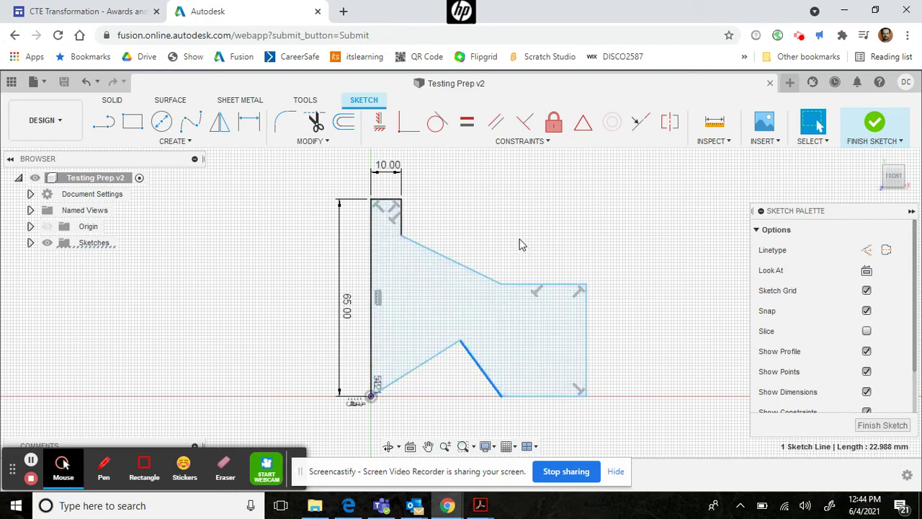
pyautogui.click(521, 144)
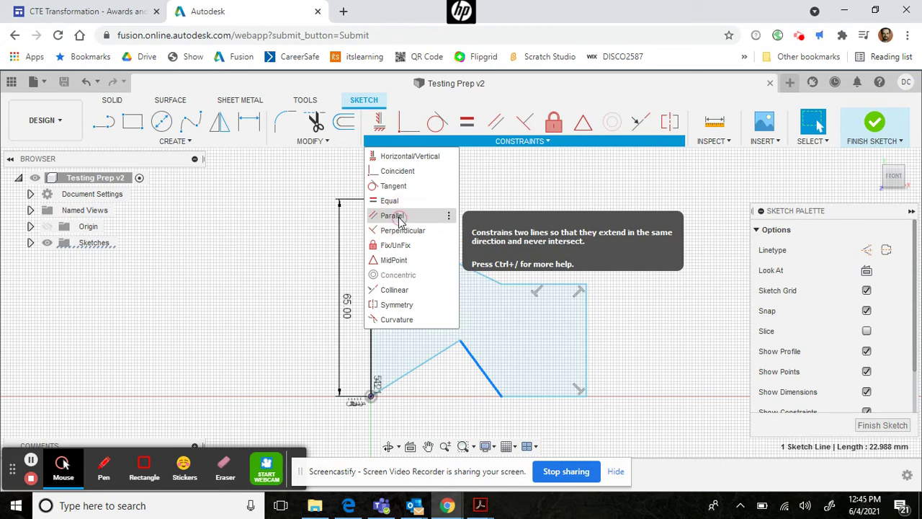
pyautogui.click(400, 215)
pyautogui.click(404, 232)
pyautogui.click(455, 265)
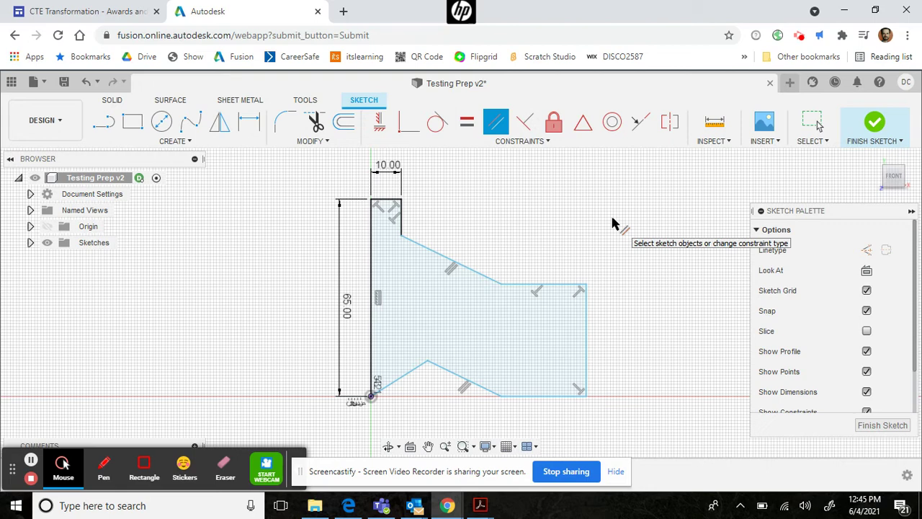
# Step: Dimension the distance from the lower notch vertex to the upper-right corner at 58.064 mm
pyautogui.click(188, 142)
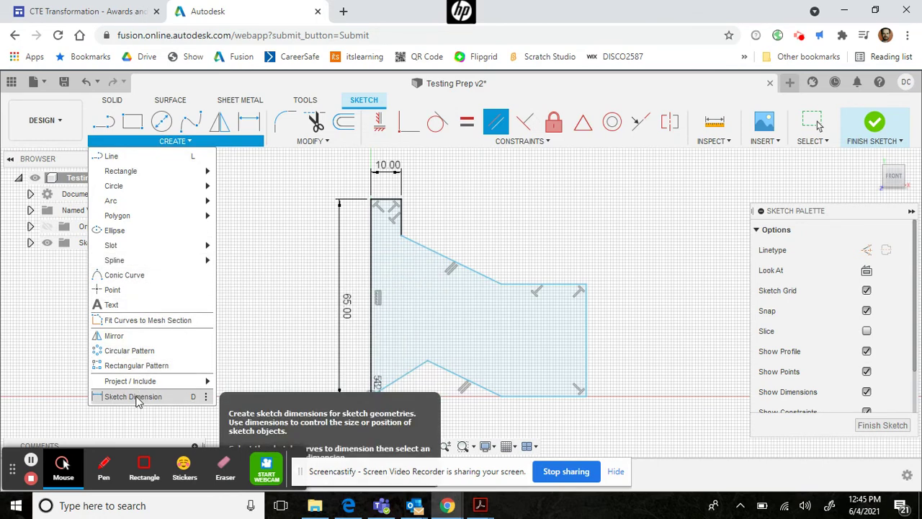
pyautogui.click(137, 399)
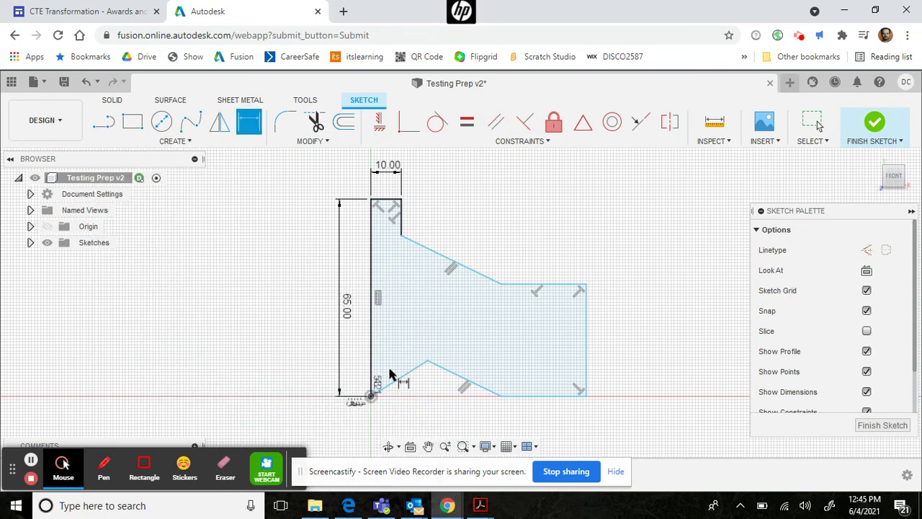
pyautogui.click(429, 361)
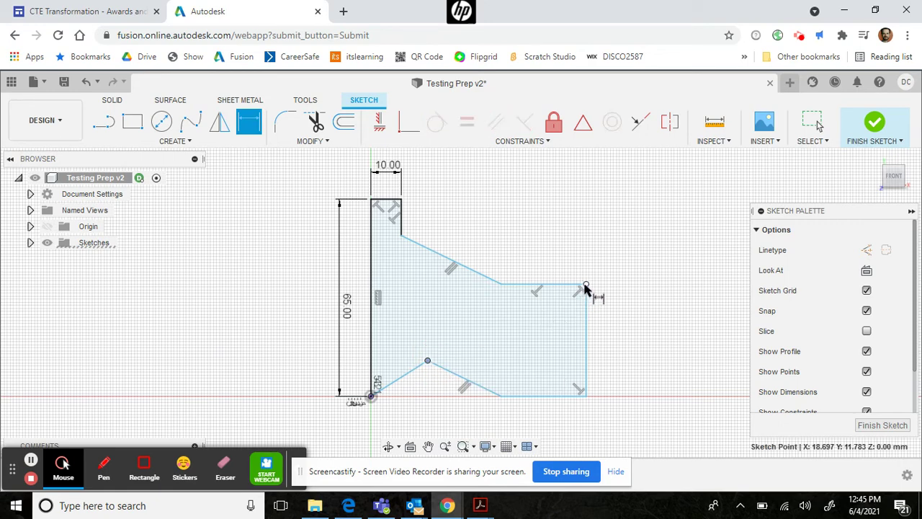
pyautogui.click(586, 285)
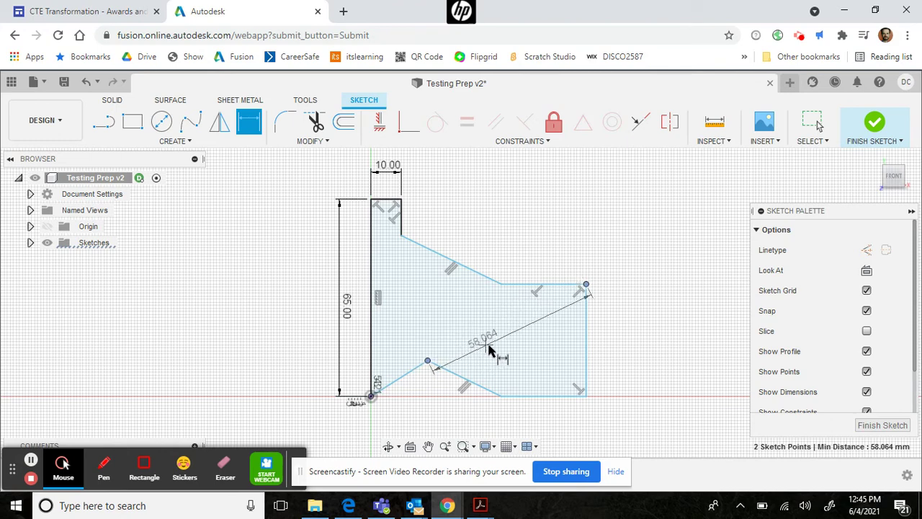
pyautogui.click(488, 346)
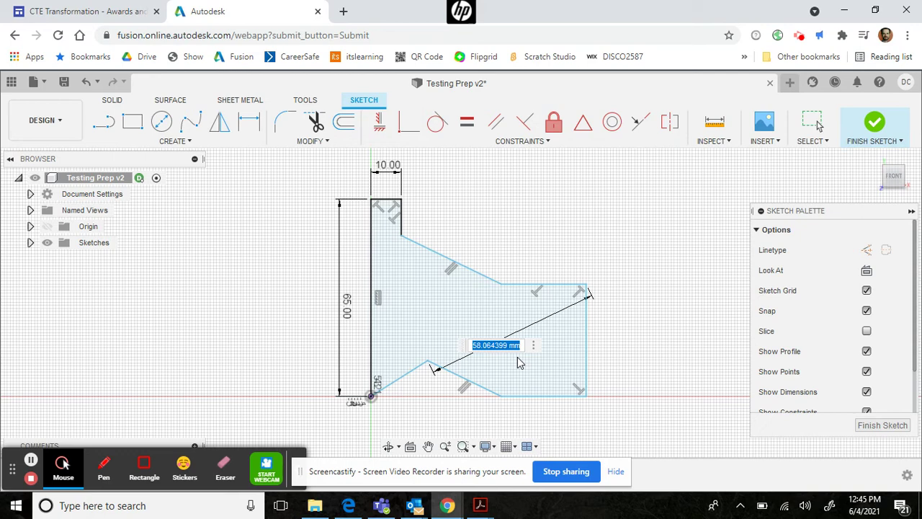
pyautogui.press('Return')
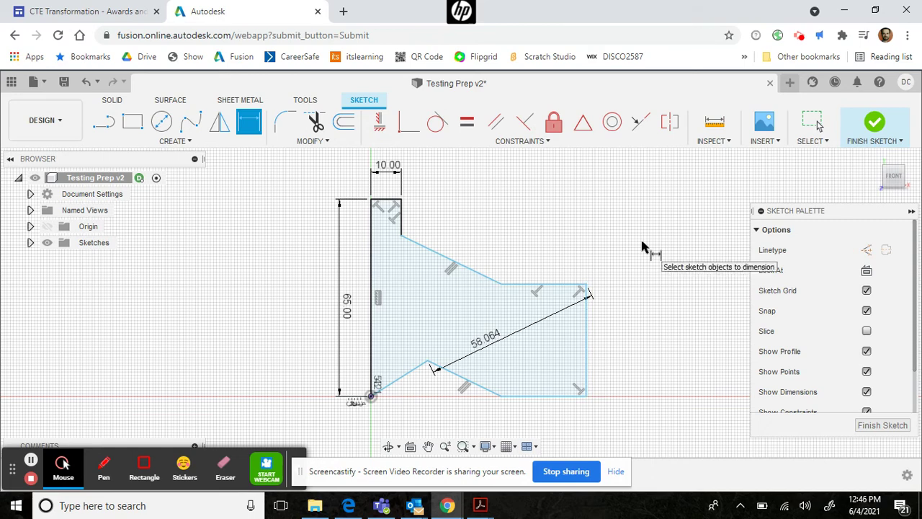
# Step: Finish the sketch and revolve the profile 360° about its left edge as a new body
pyautogui.press('Escape')
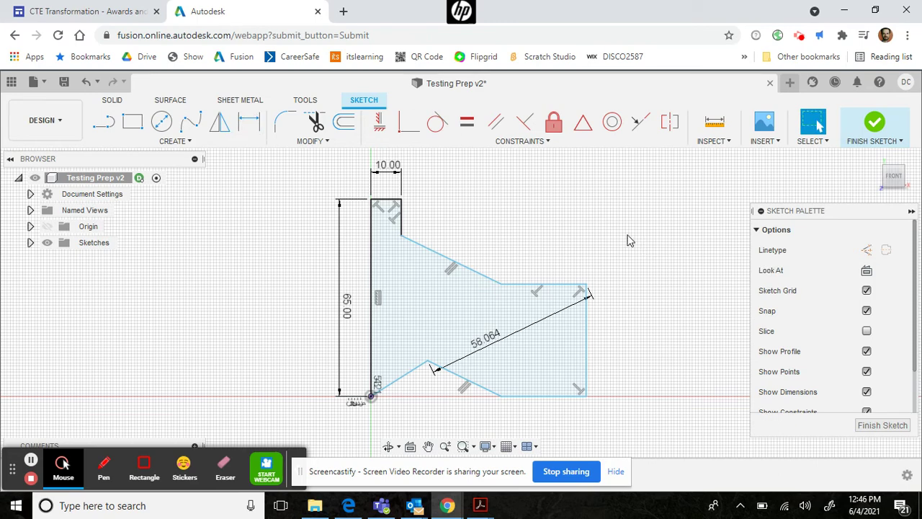
pyautogui.click(877, 125)
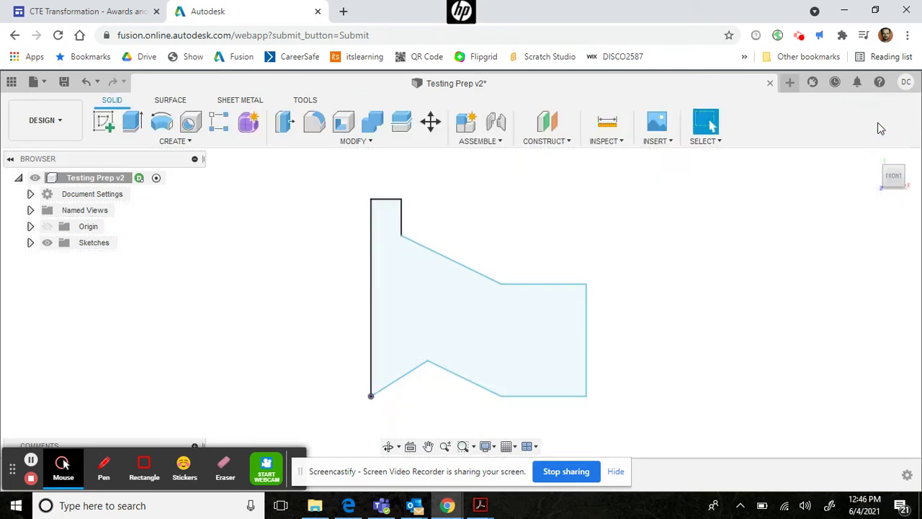
pyautogui.click(185, 142)
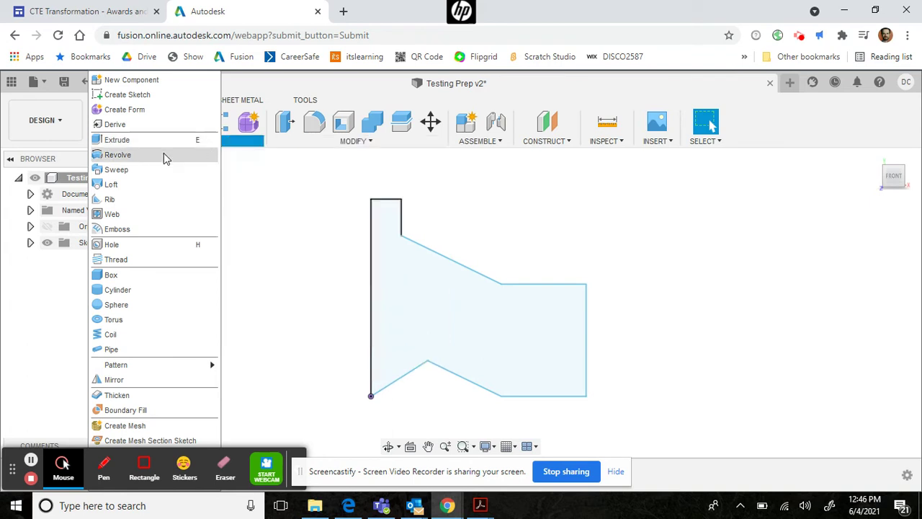
pyautogui.click(163, 155)
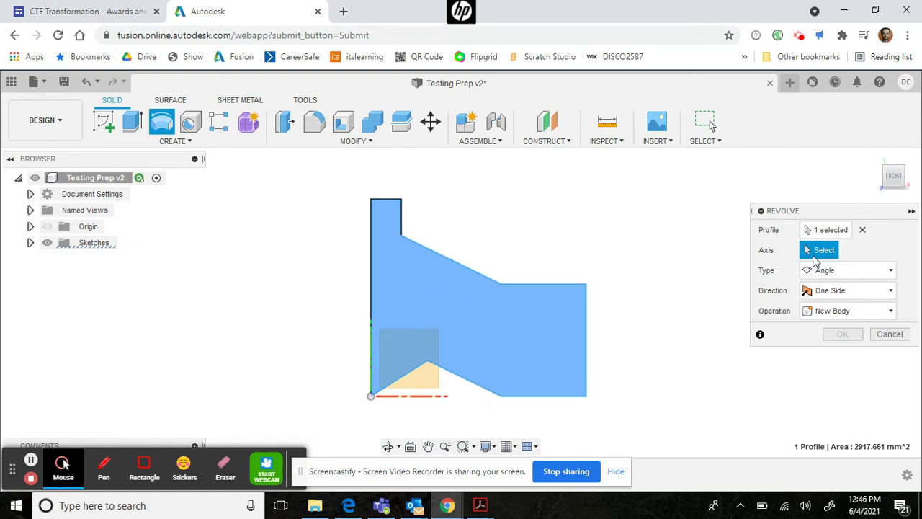
pyautogui.click(369, 336)
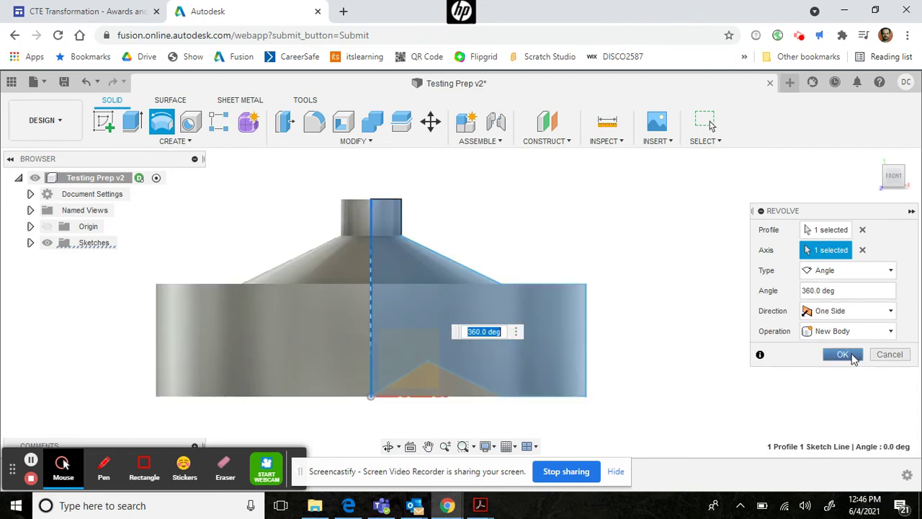
pyautogui.click(804, 290)
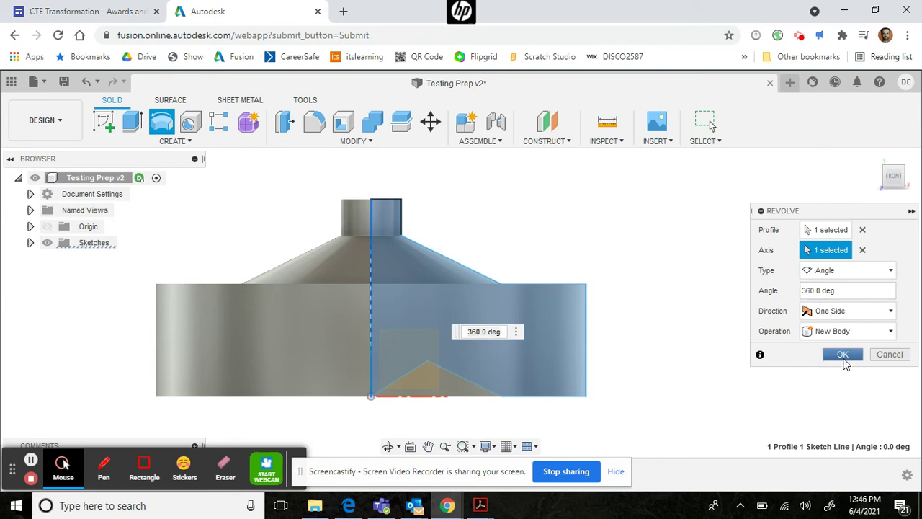
pyautogui.click(843, 355)
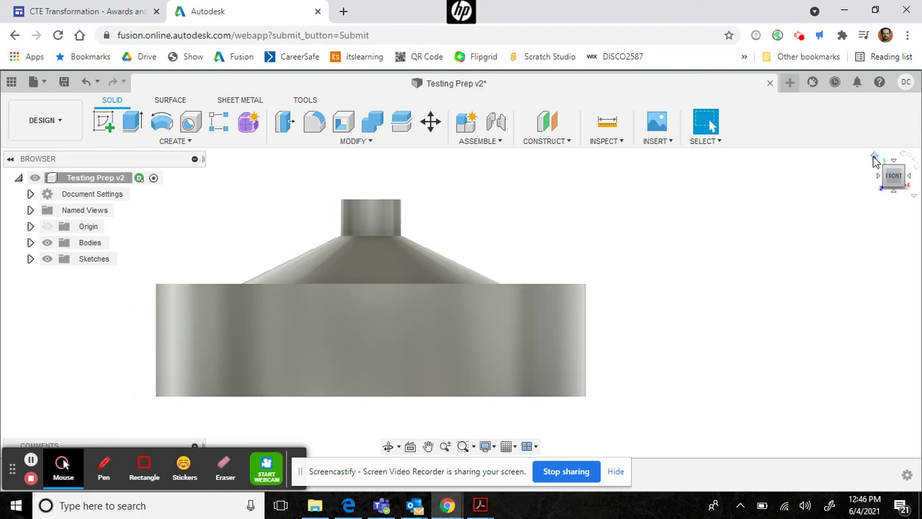
# Step: View the revolved disc from above and below, then select Body1 in the Bodies folder
pyautogui.click(874, 157)
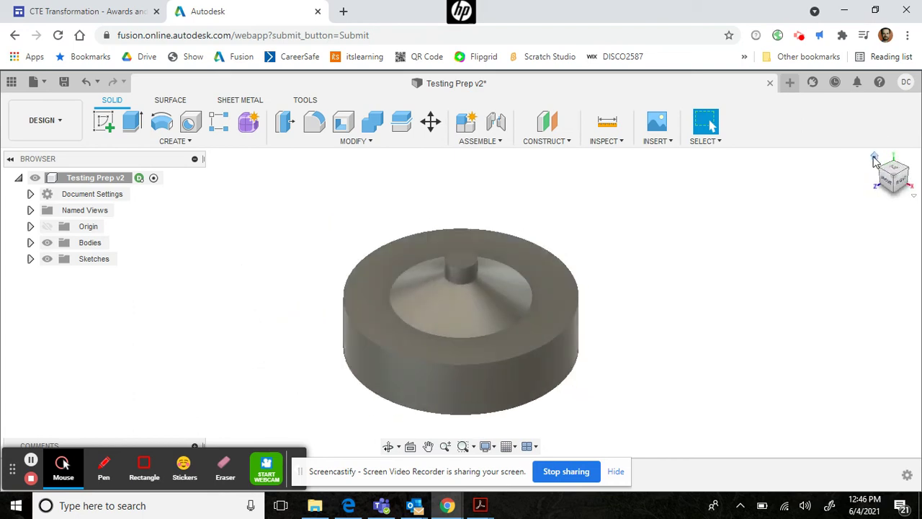
pyautogui.click(894, 196)
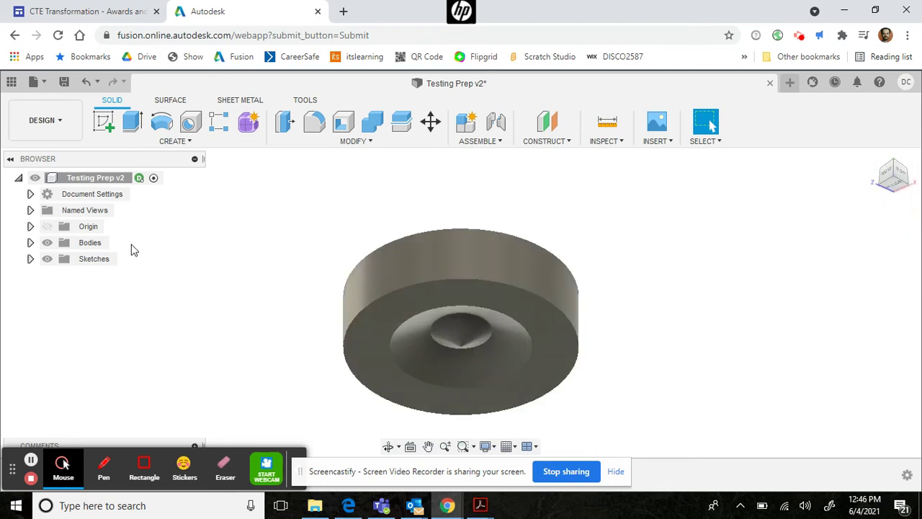
pyautogui.click(30, 243)
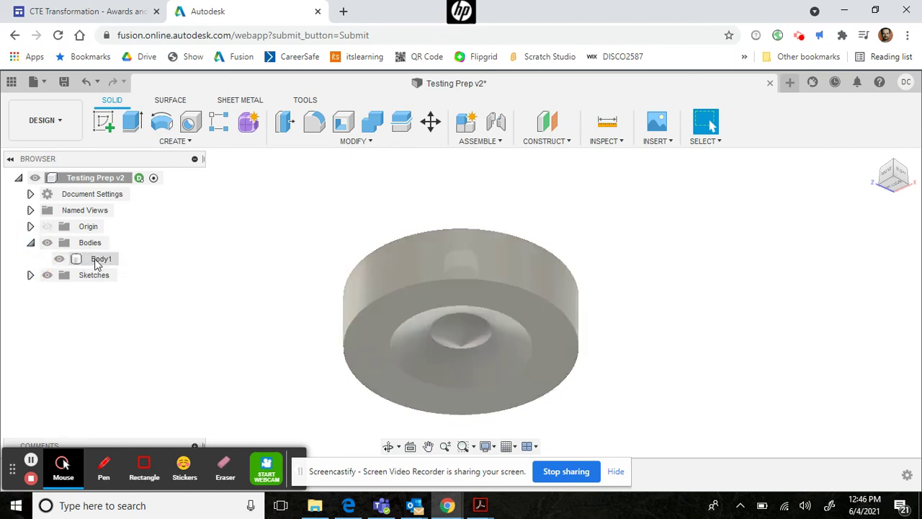
pyautogui.click(97, 261)
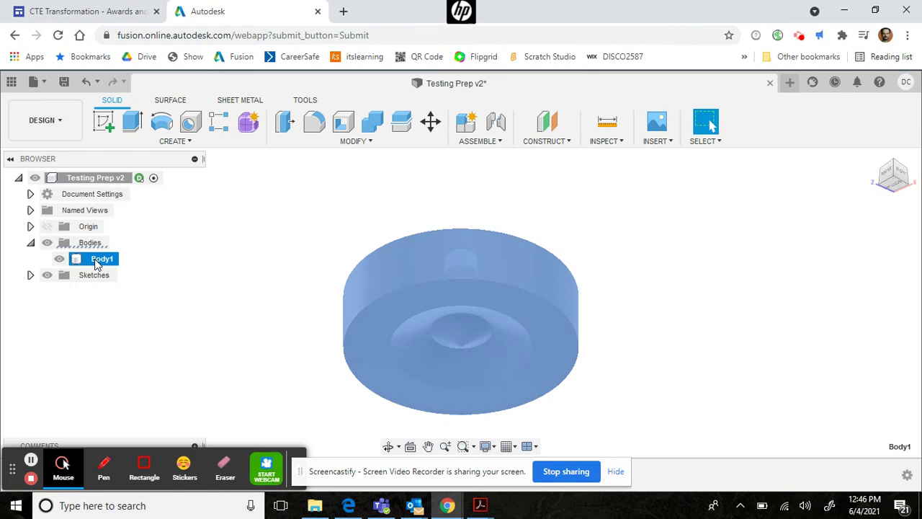
# Step: Display Body1's Properties, showing its area, mass, volume and material
pyautogui.rightClick(97, 264)
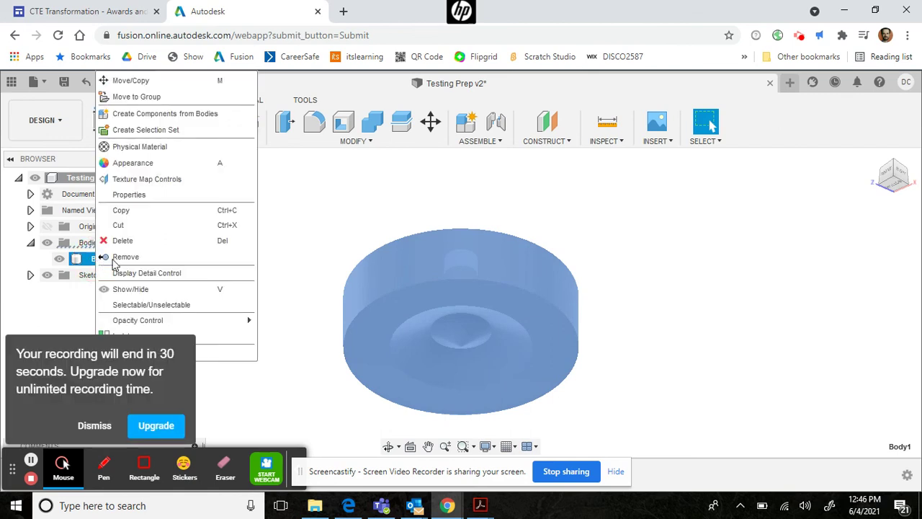
pyautogui.click(148, 194)
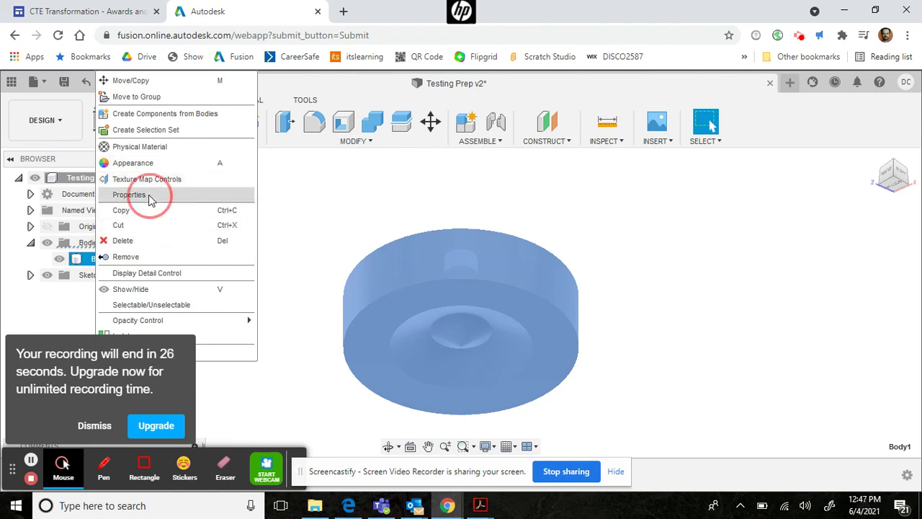